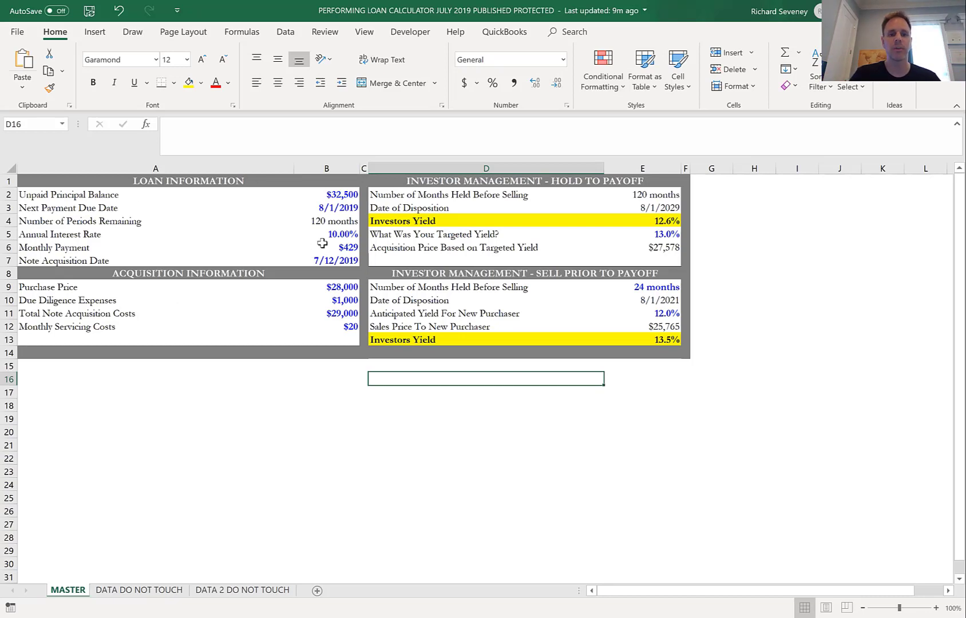
Inspect the monthly payment, hold period, disposition date, investor yield and targeted yield cells.
click(322, 243)
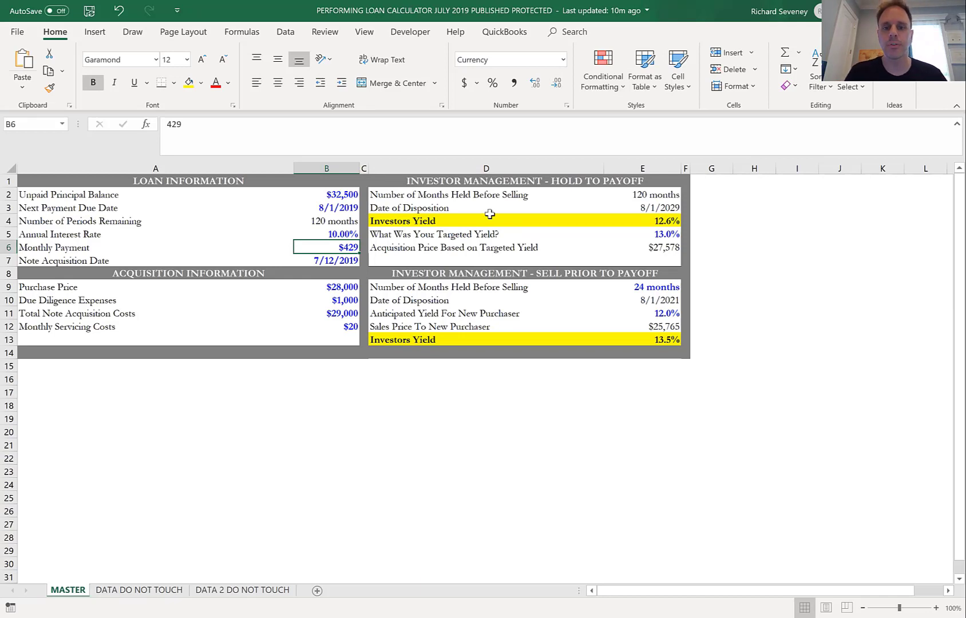
click(636, 195)
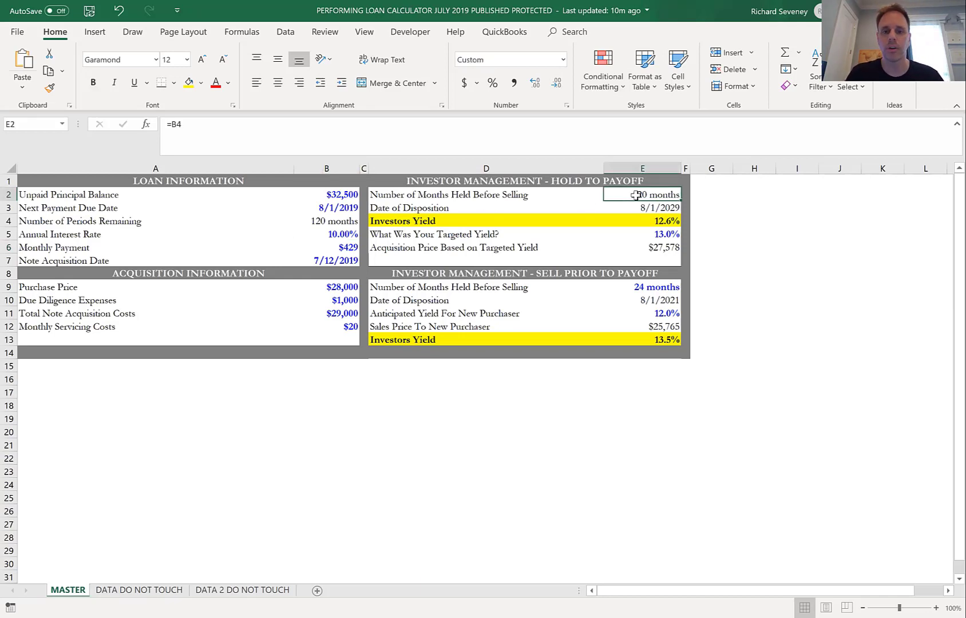
key(Down)
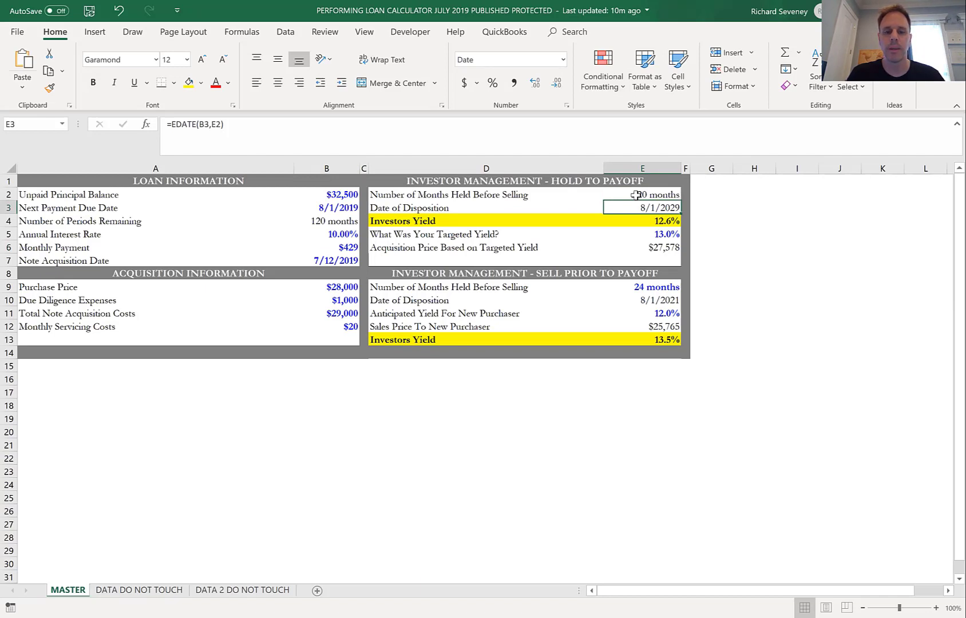
key(Down)
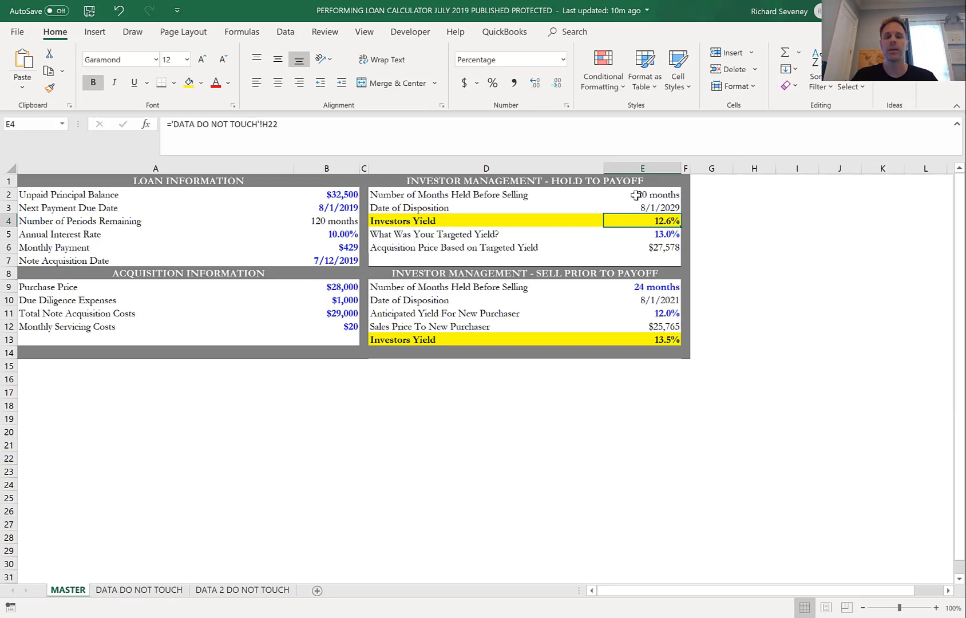
click(661, 236)
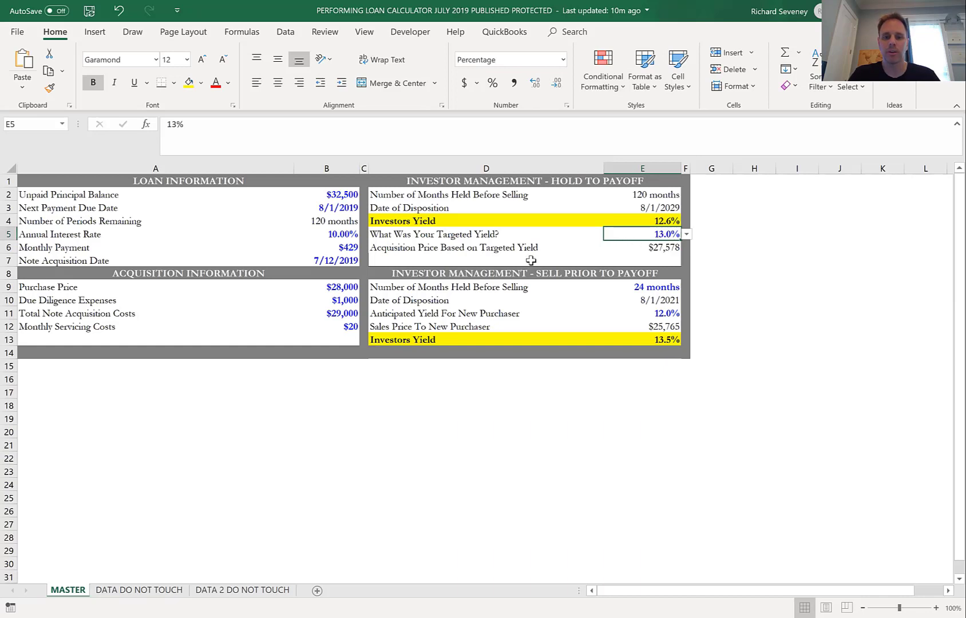
Try a 27578 purchase price in B9, then undo it back to $28,000.
click(343, 287)
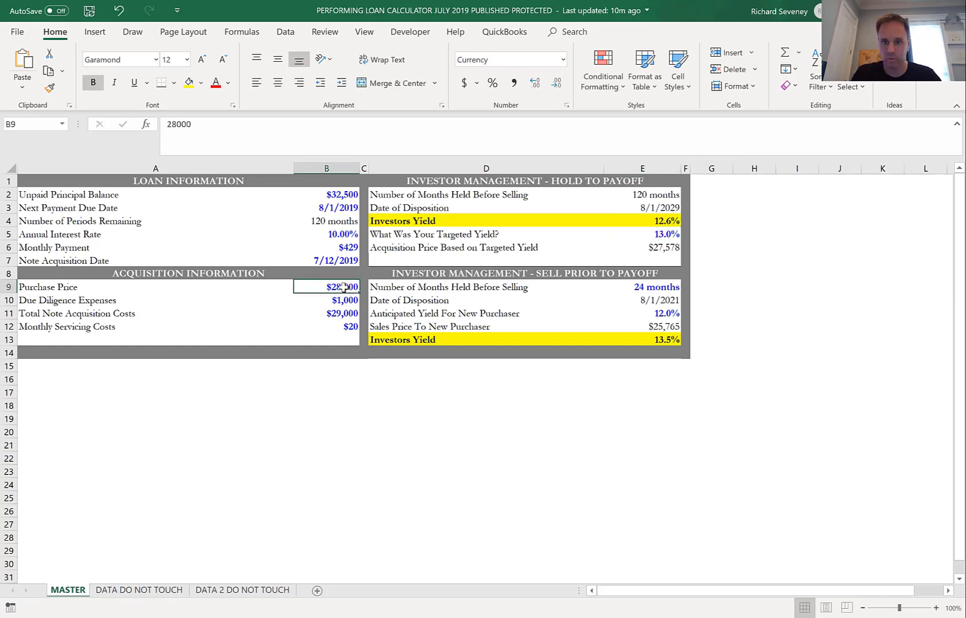
text(27578)
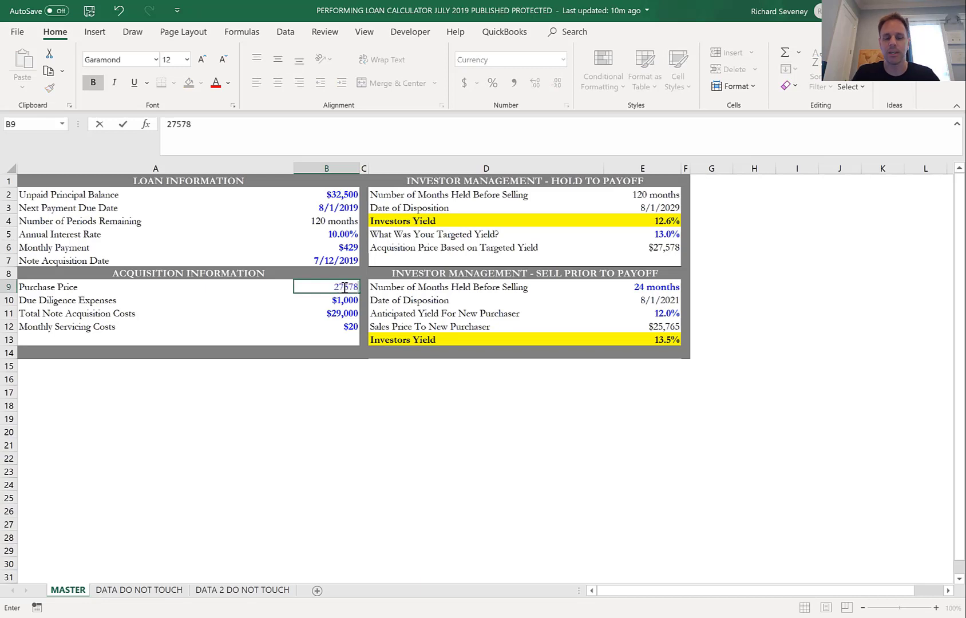
key(Return)
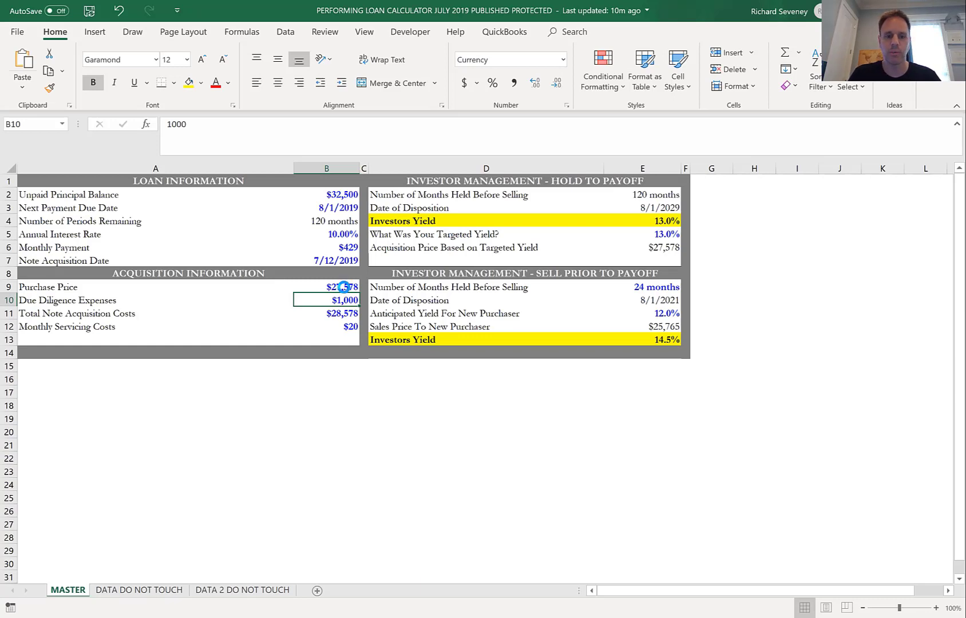
key(ctrl+z)
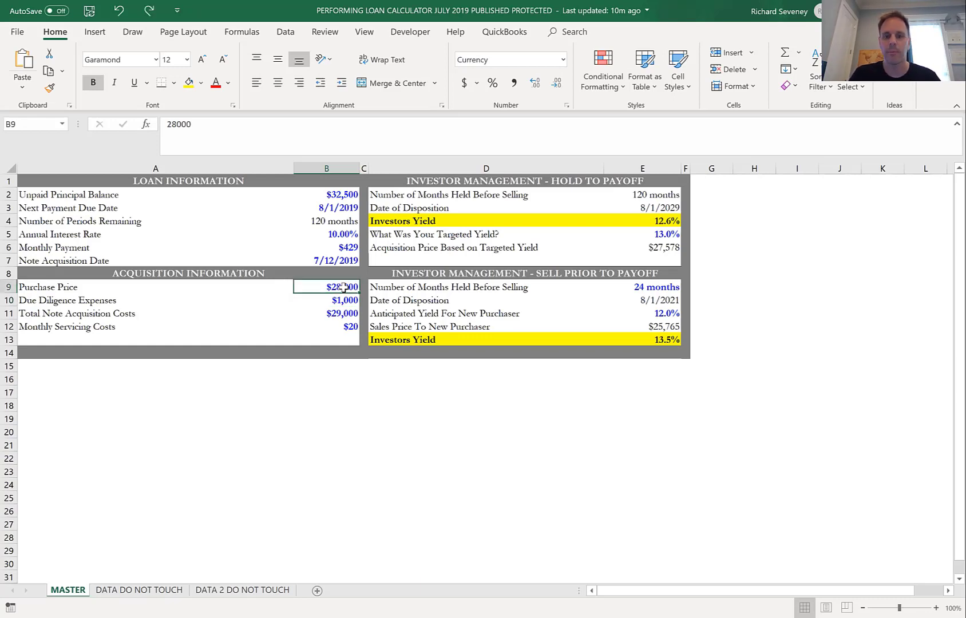
Pick a 15% targeted yield from E5's list, then change it to 10%.
click(656, 234)
click(686, 234)
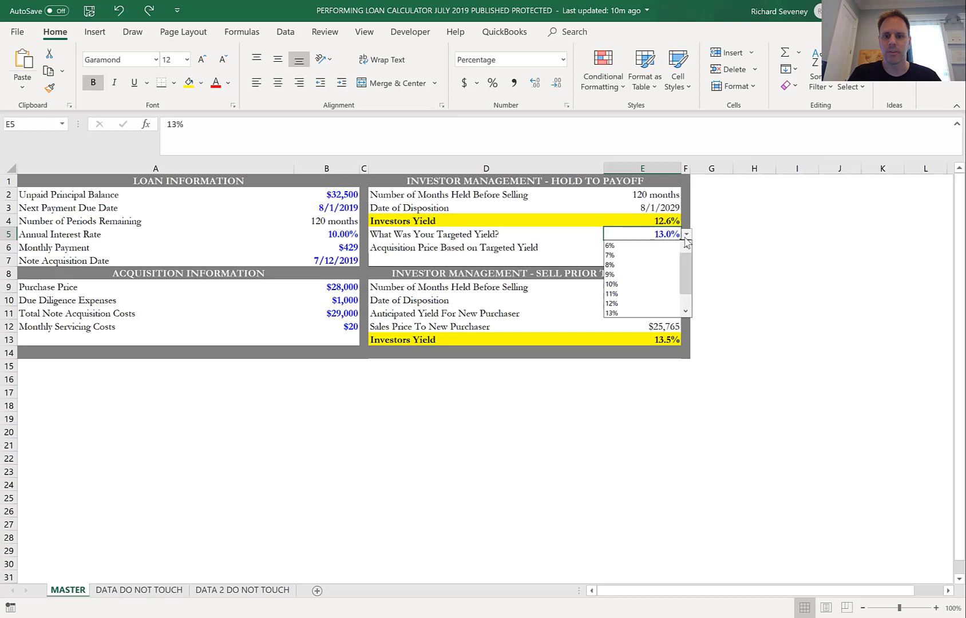
click(633, 314)
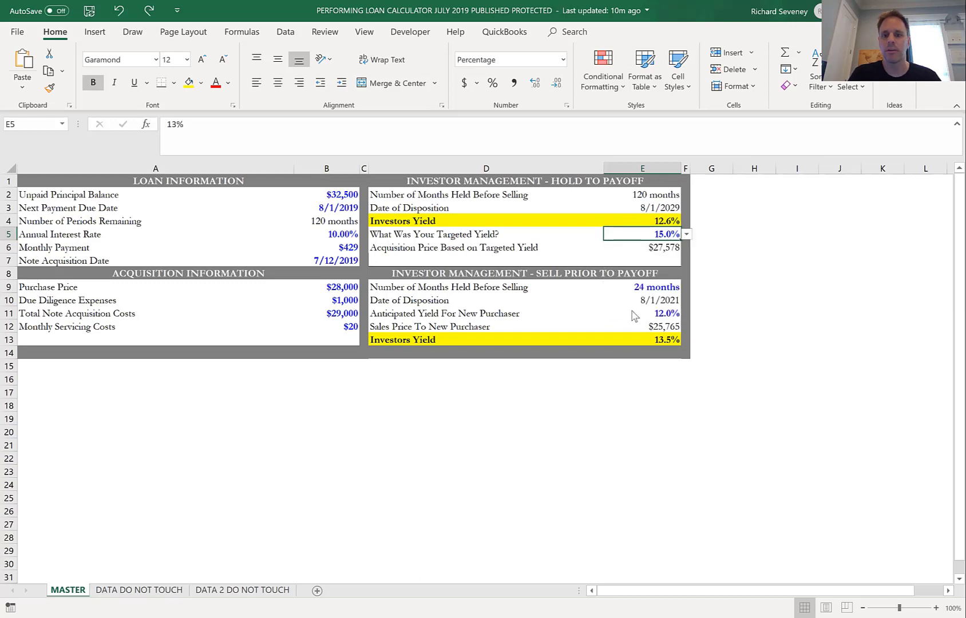
click(687, 235)
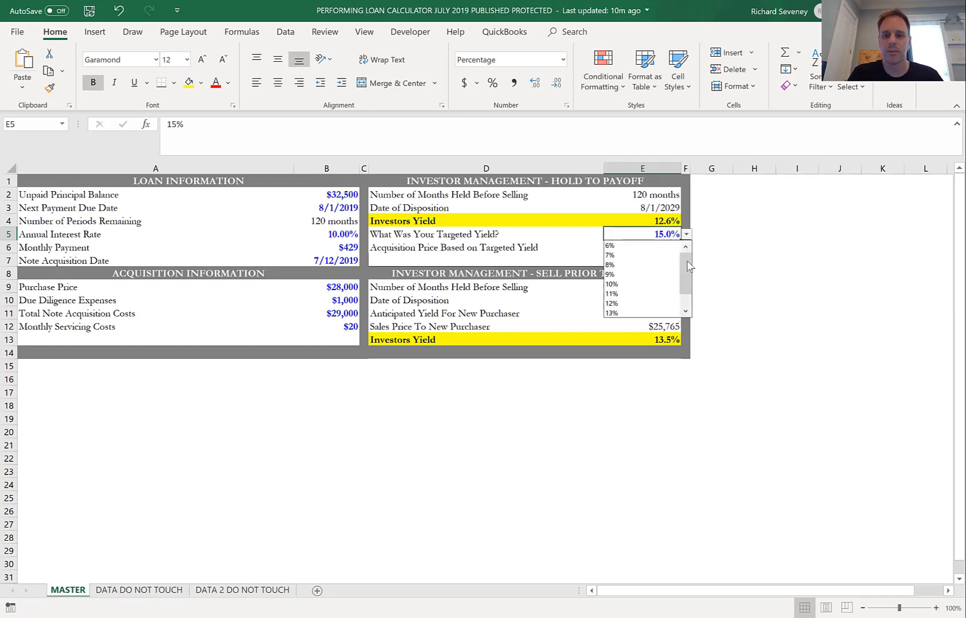
click(640, 285)
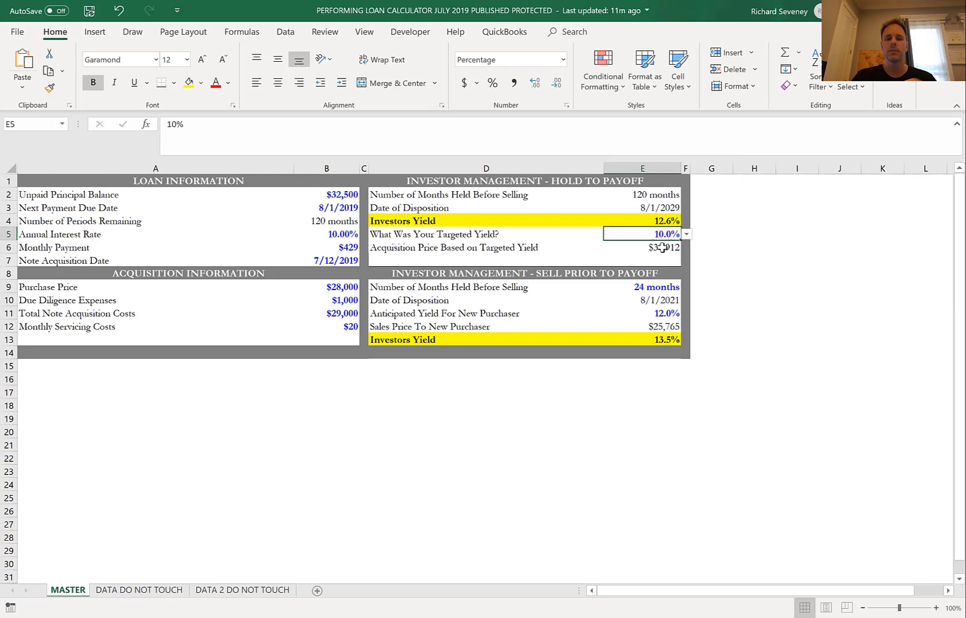
click(348, 326)
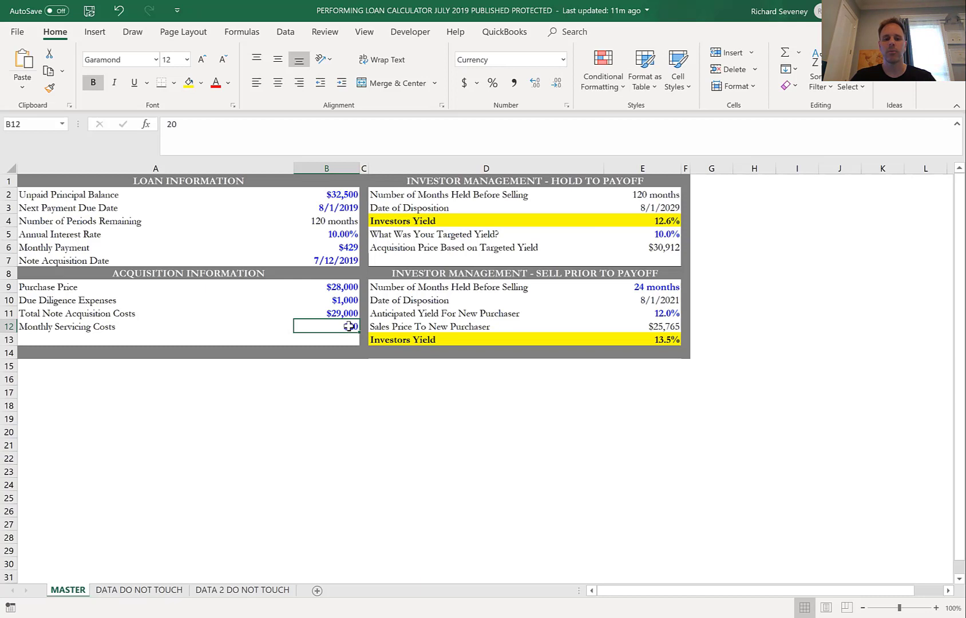
text(35)
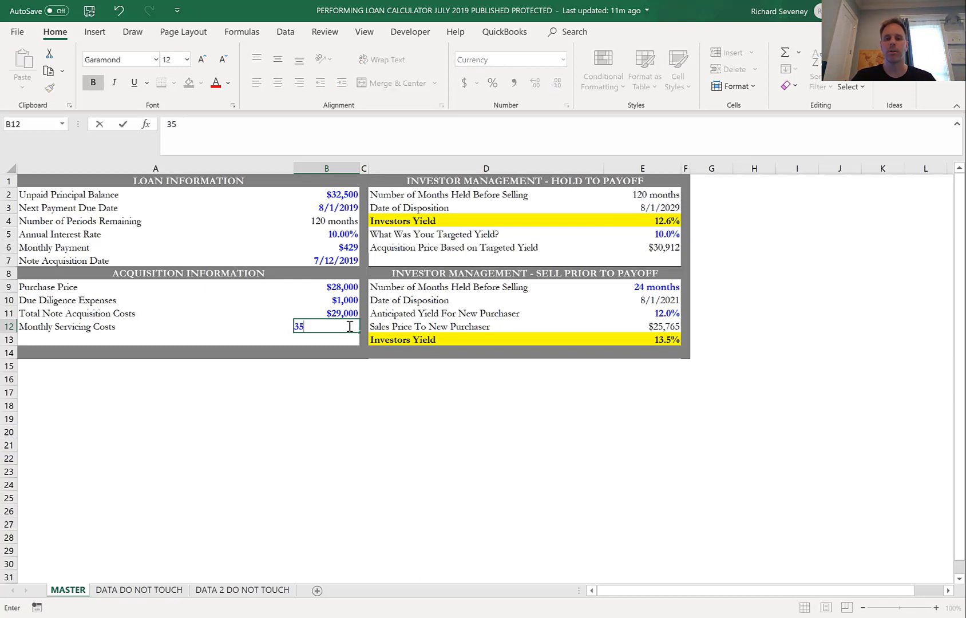
key(Return)
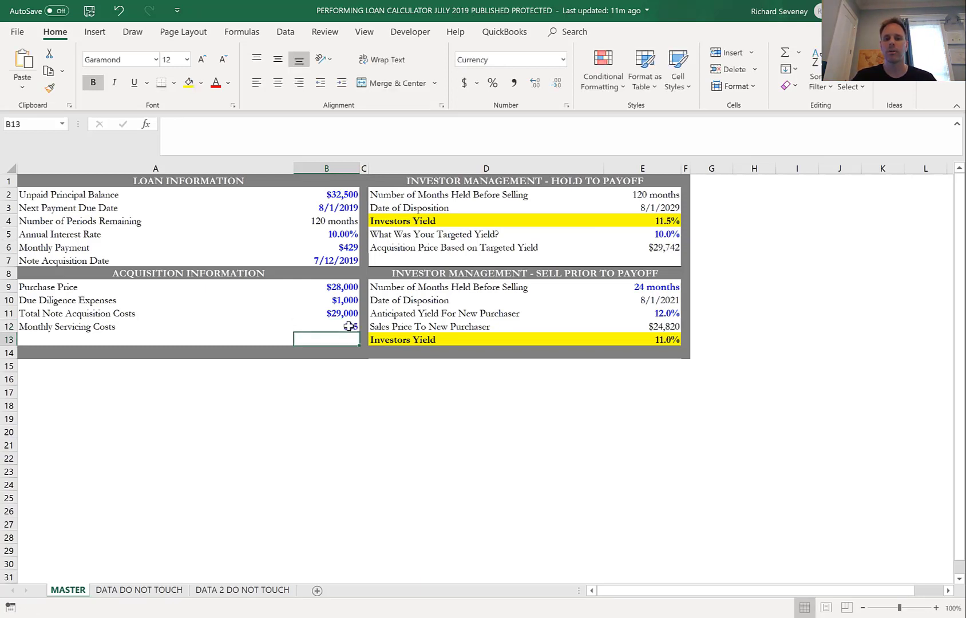
click(349, 326)
key(Delete)
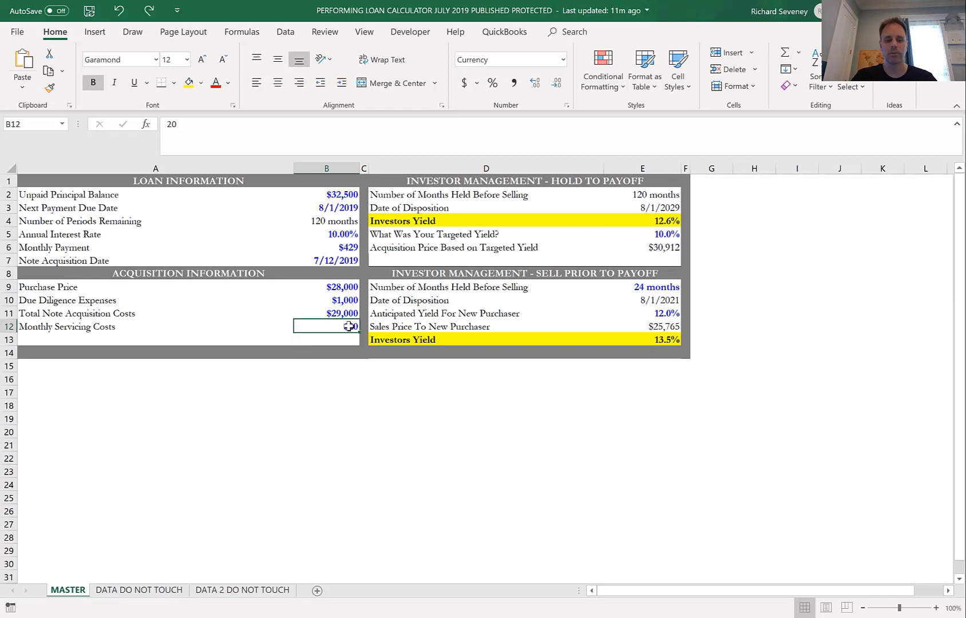
text(15)
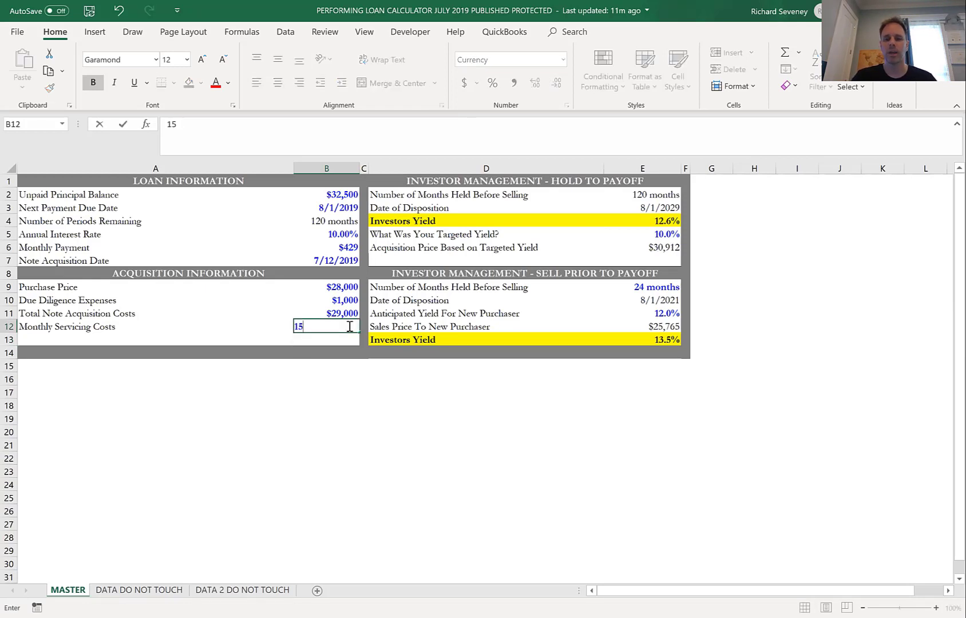
key(Return)
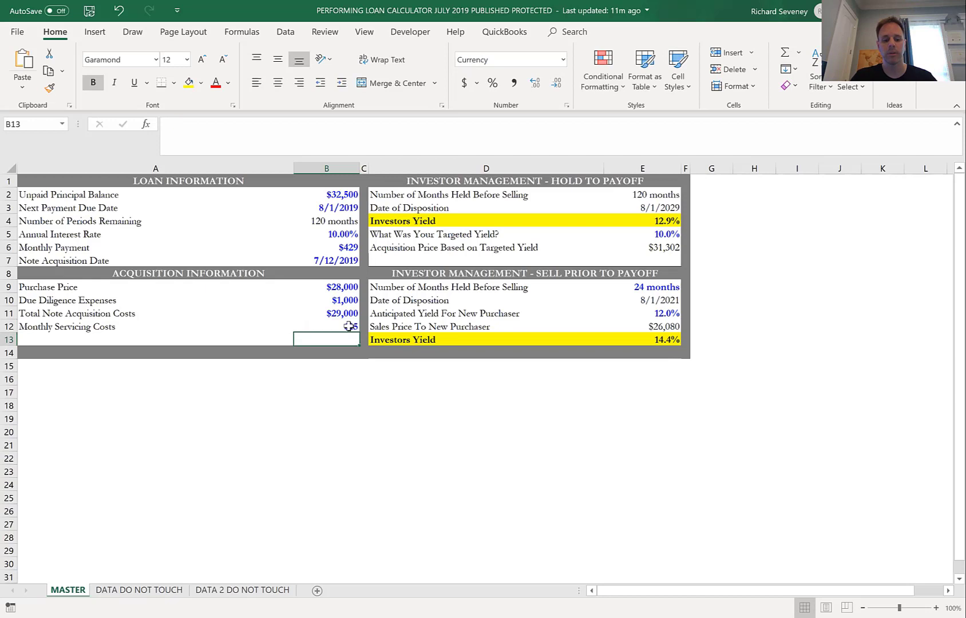
click(349, 326)
text(20)
key(ctrl+Return)
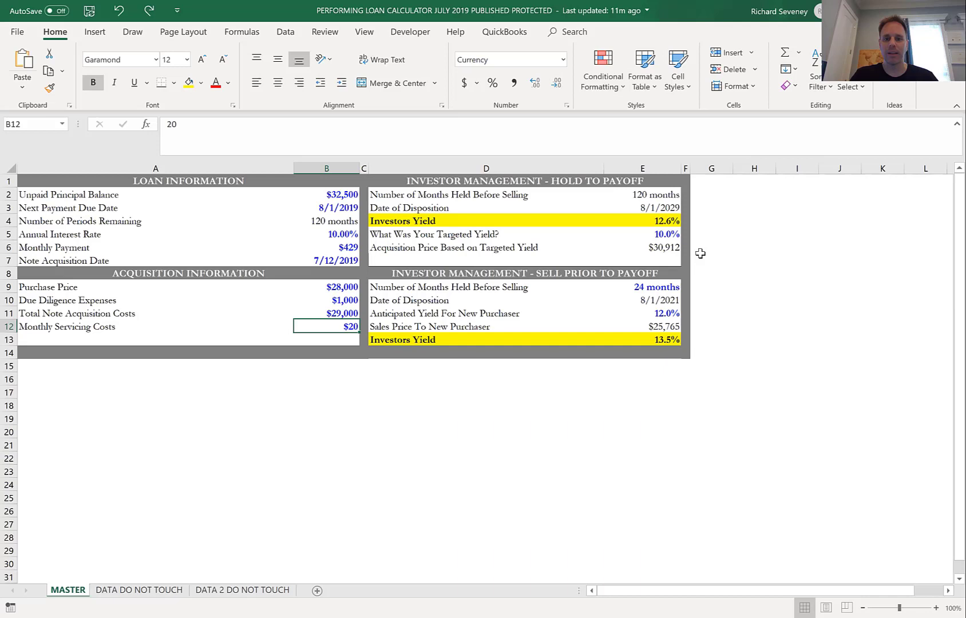
Choose an 11% new-purchaser yield in E11, then check the sales price and investor yield formulas.
click(522, 288)
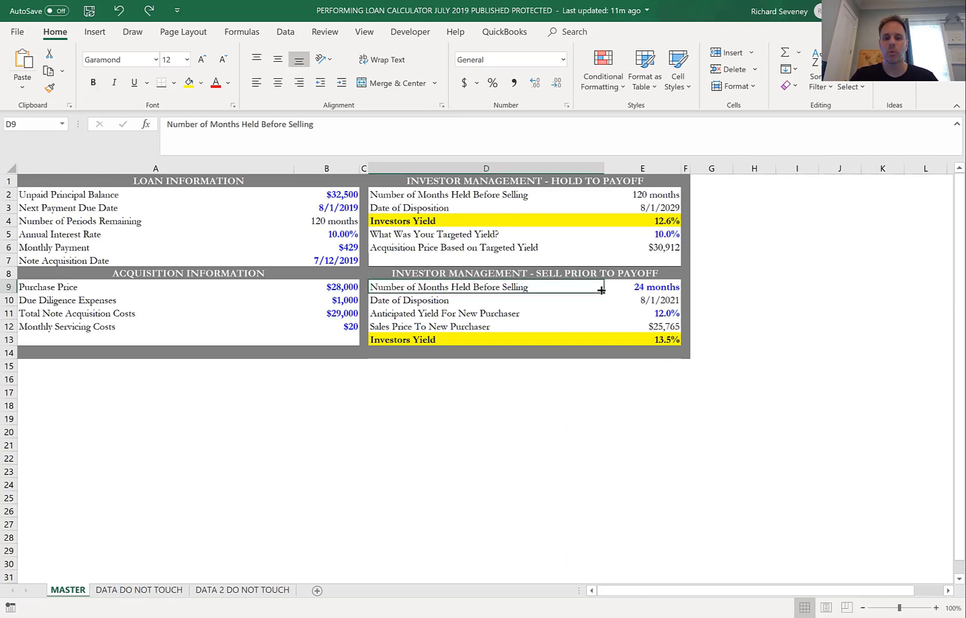
click(628, 287)
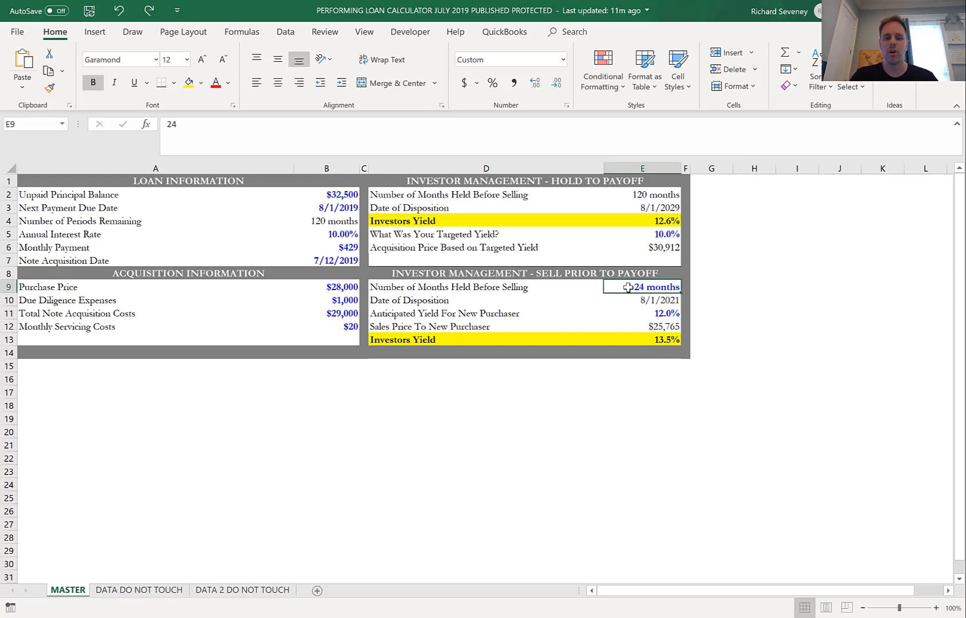
click(670, 314)
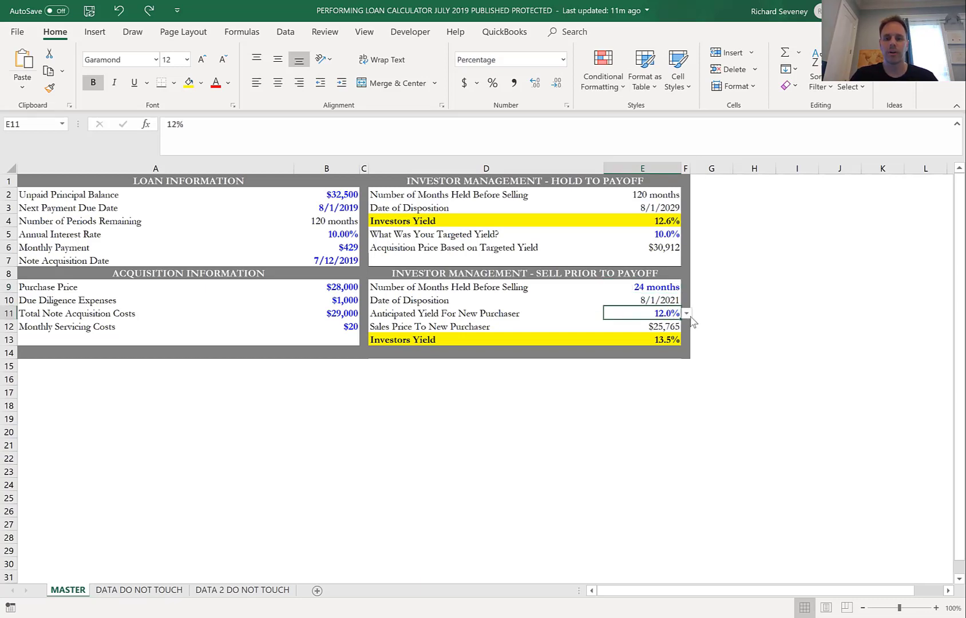
click(686, 314)
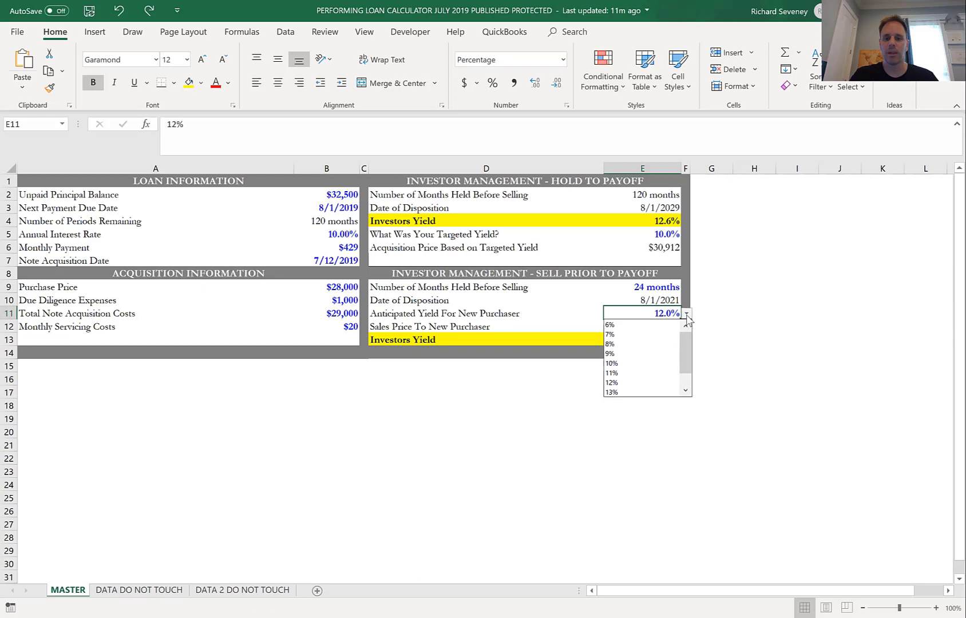
click(626, 374)
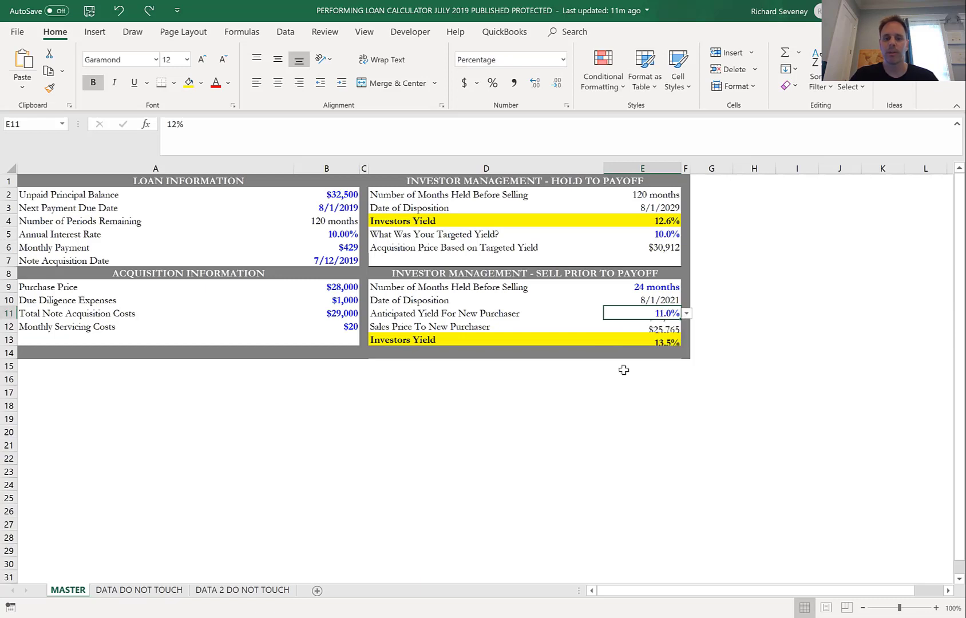
click(639, 328)
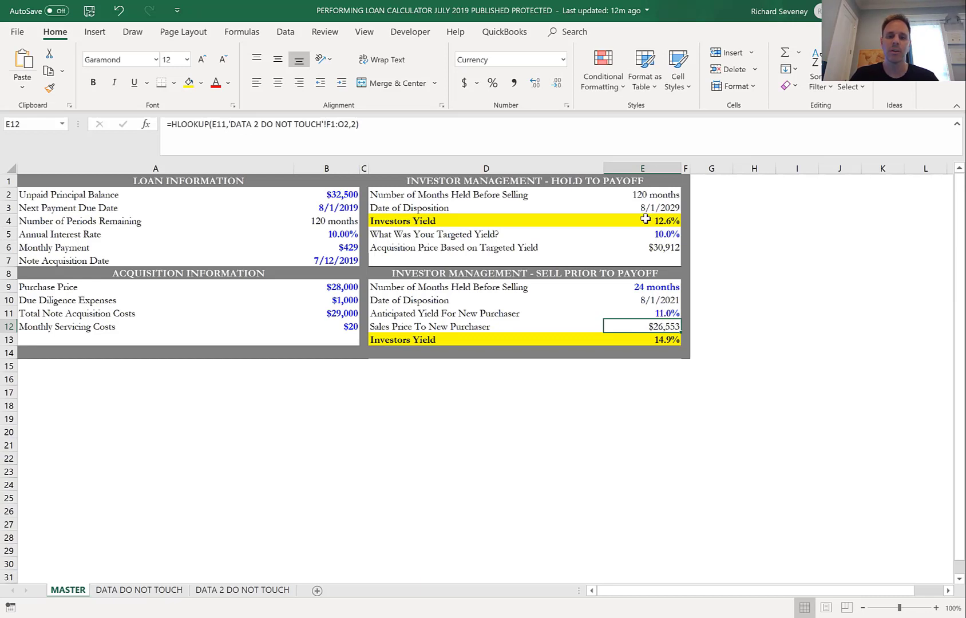
click(643, 338)
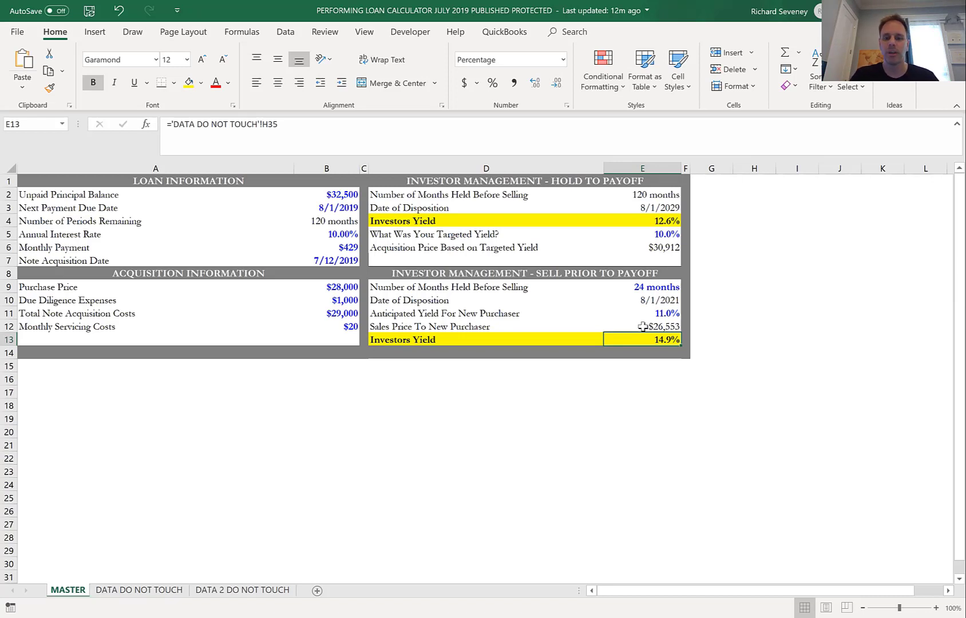
Enter 48 months as the sell-prior hold period in E9.
click(639, 288)
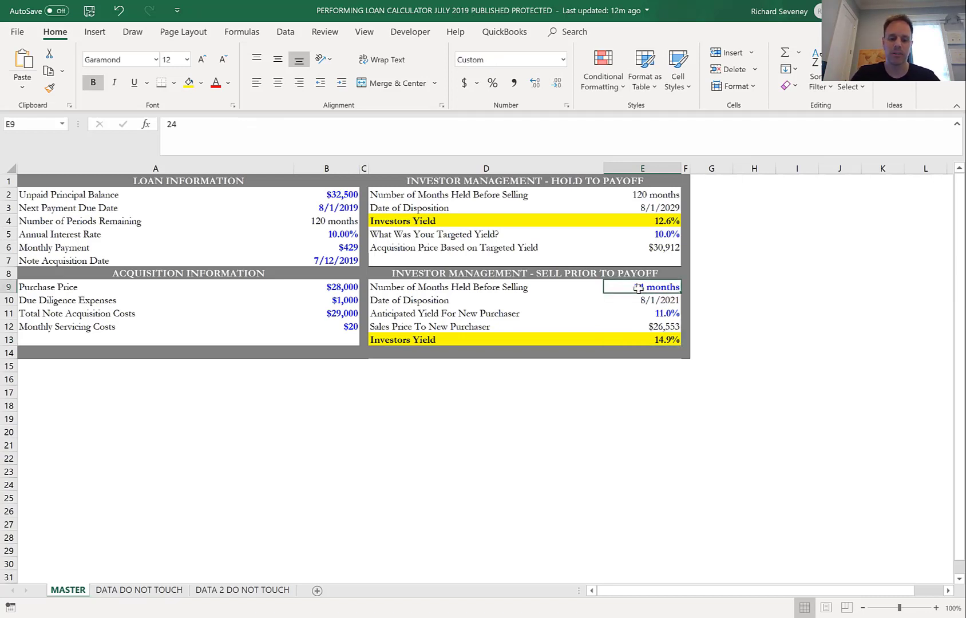
text(48)
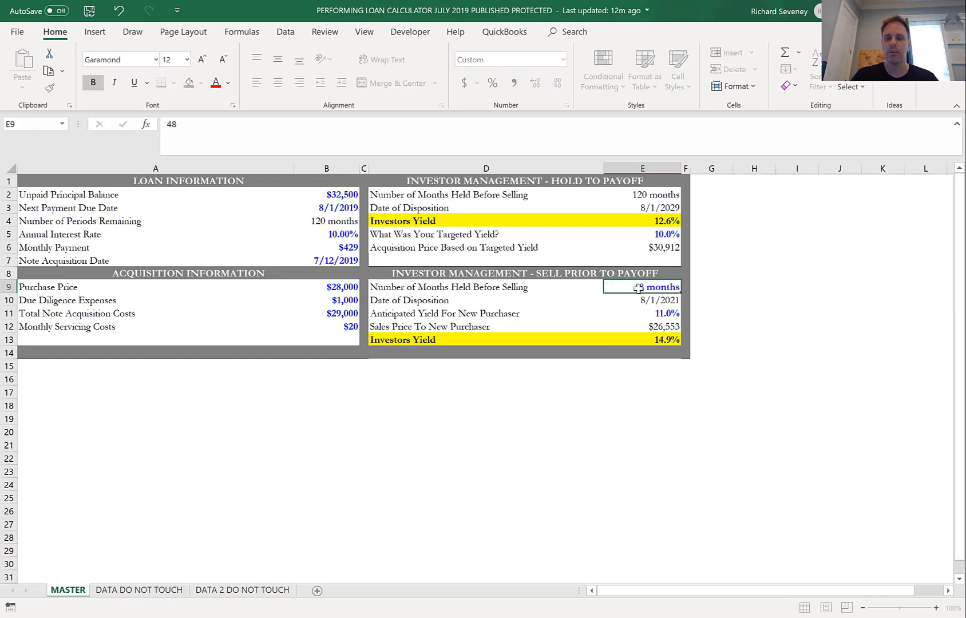
key(Return)
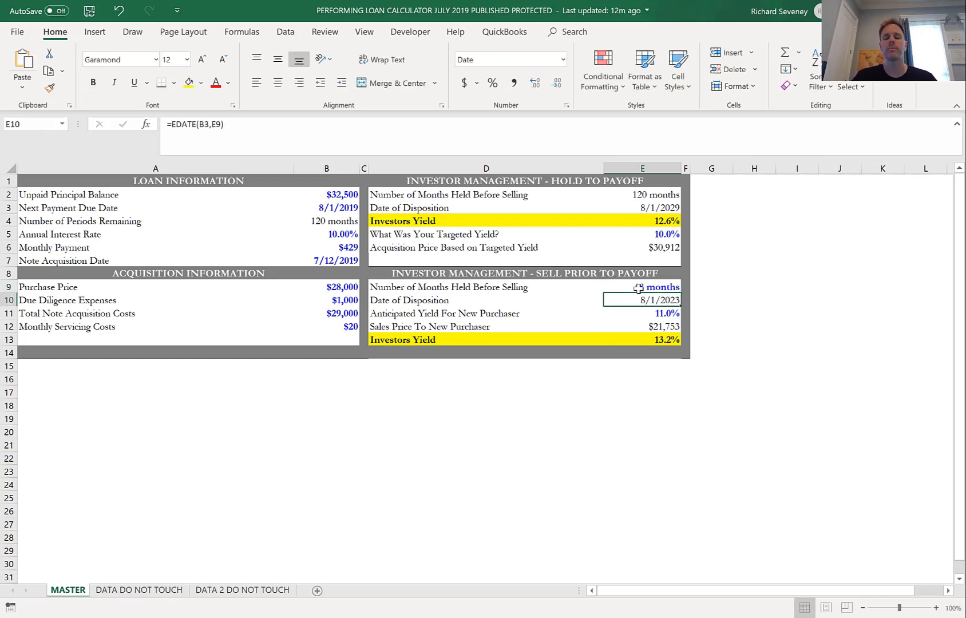